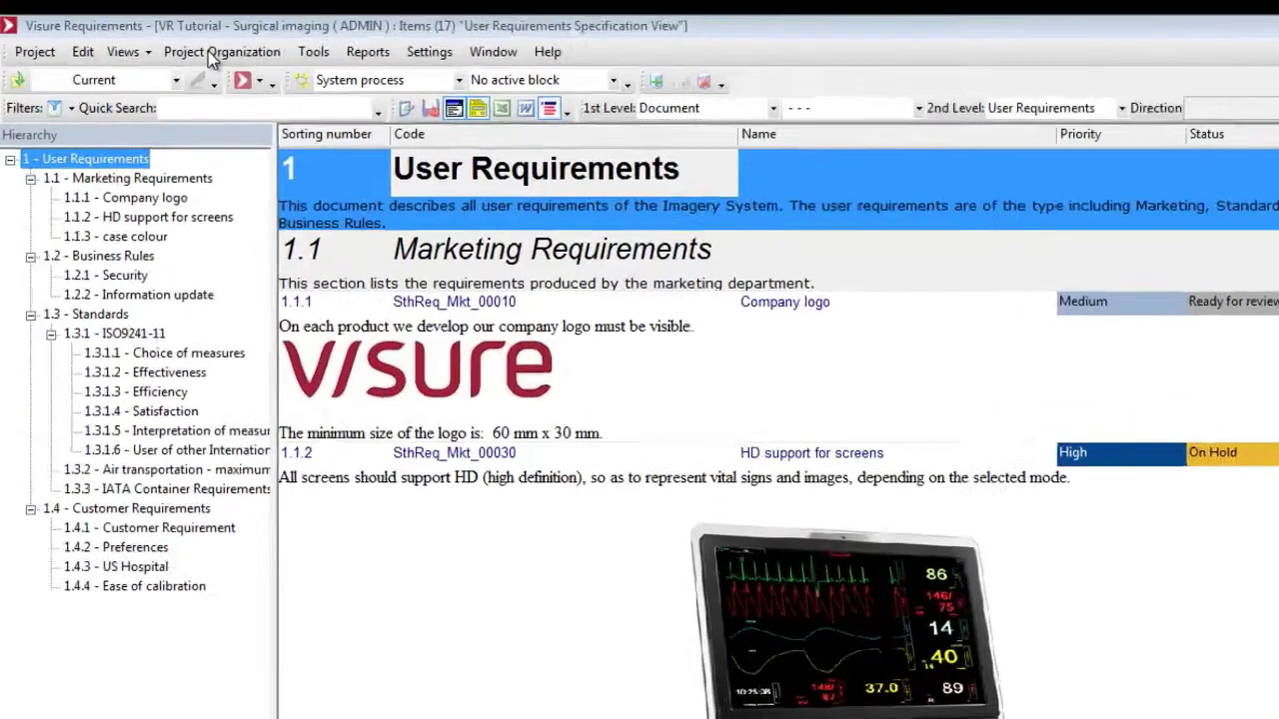
Open the System process block diagram from Project Organization > Block Diagrams, accepting the modification warning.
left_click(183, 51)
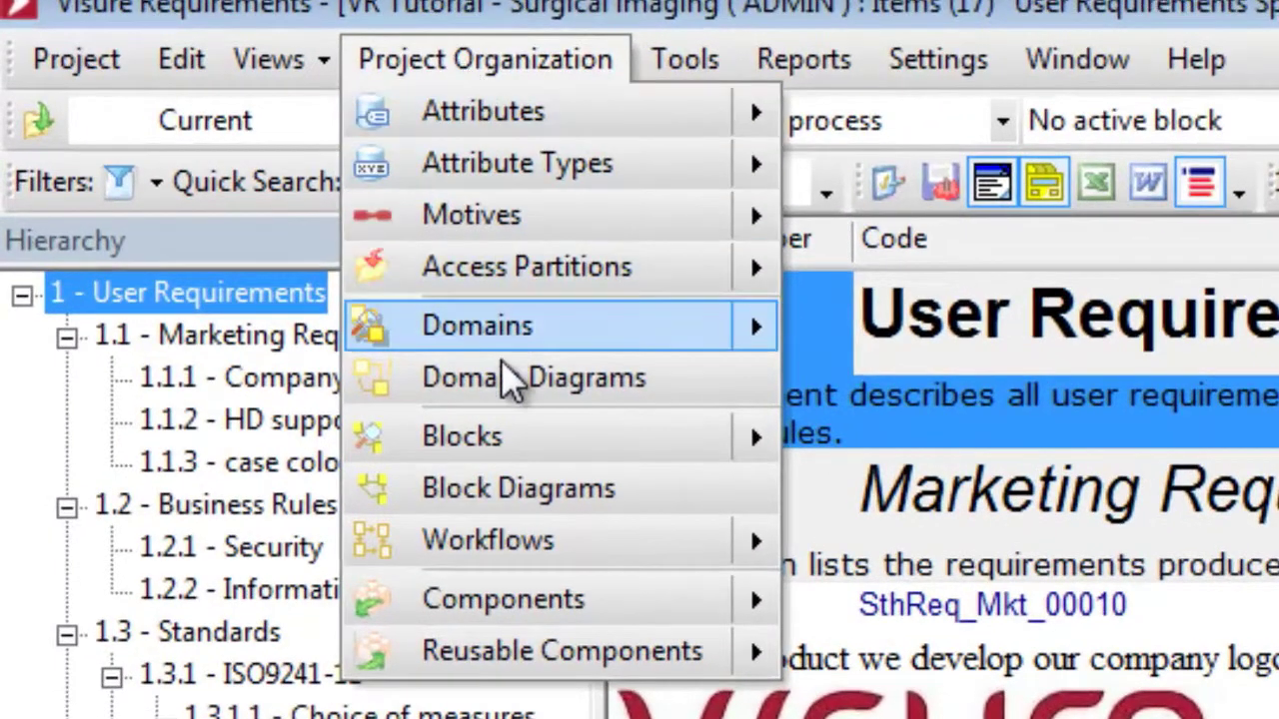
left_click(514, 490)
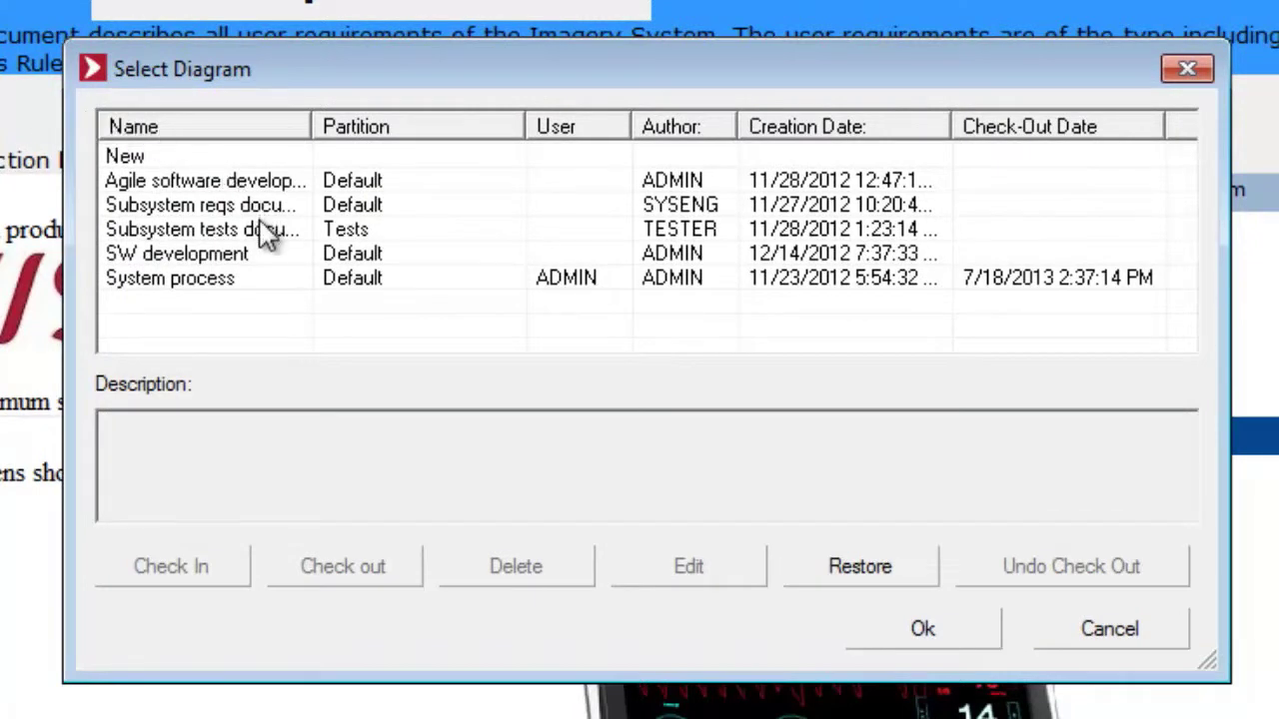
left_click(264, 287)
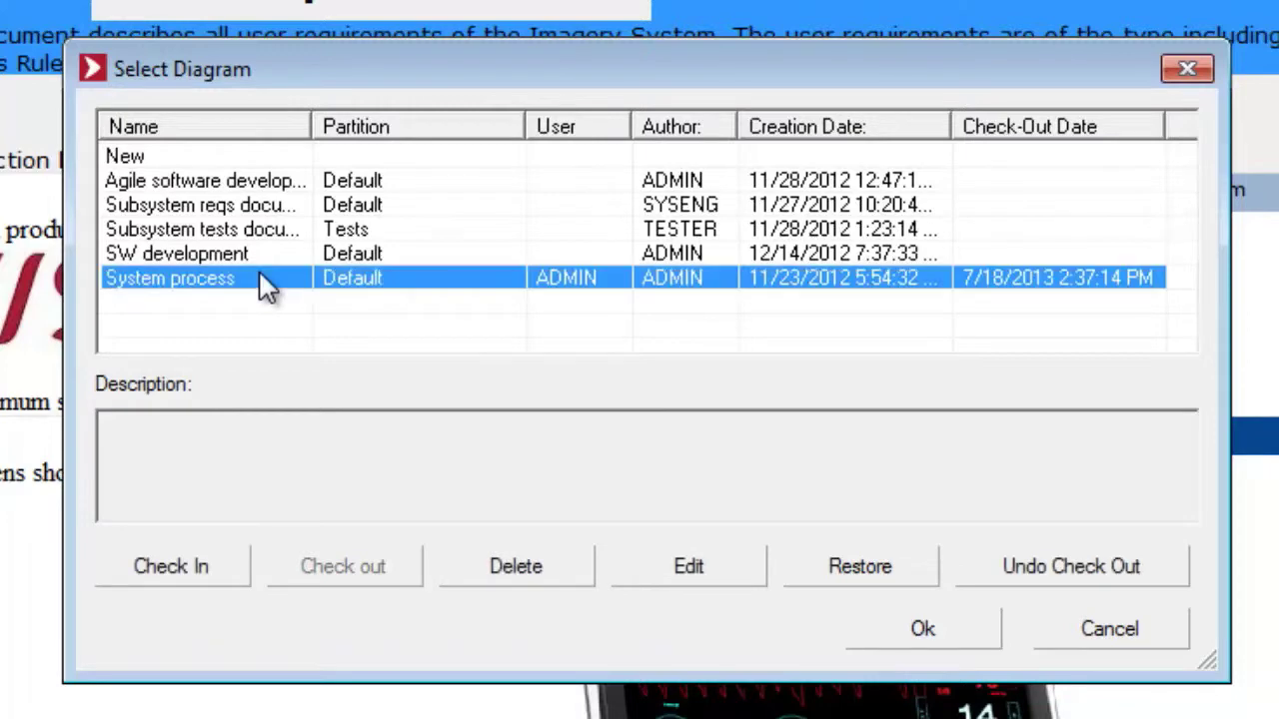
left_click(957, 624)
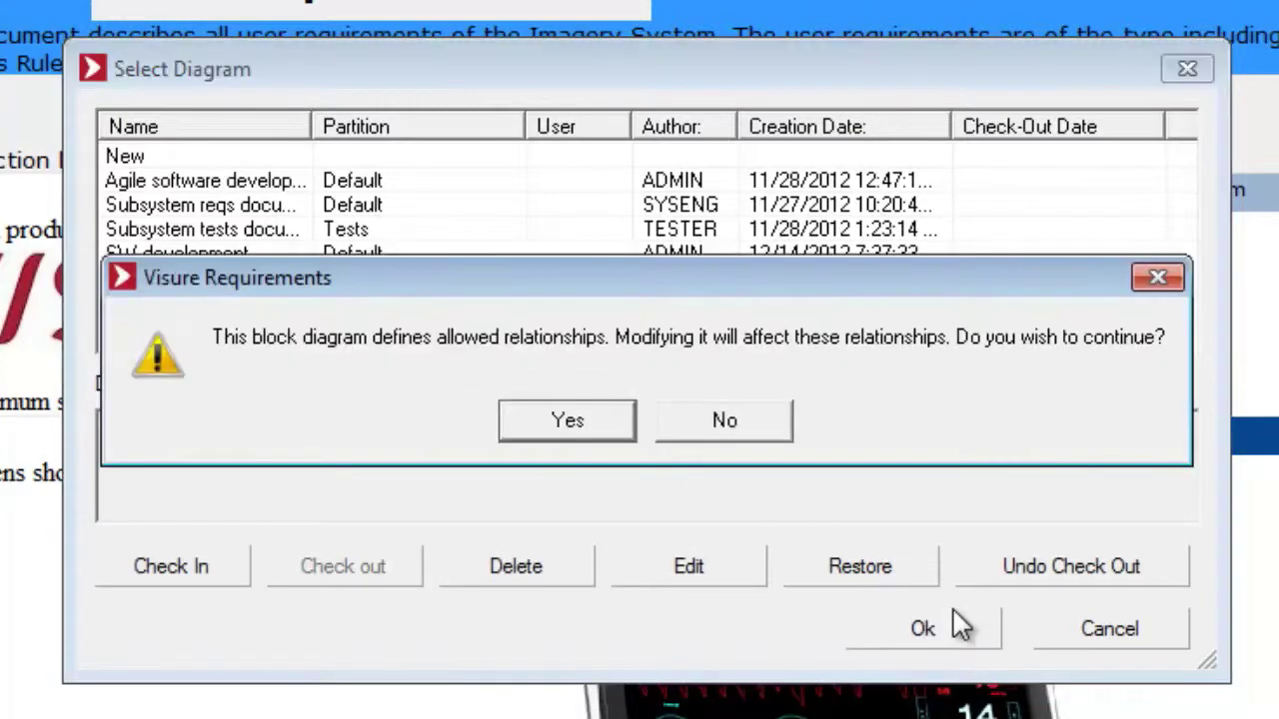
left_click(566, 420)
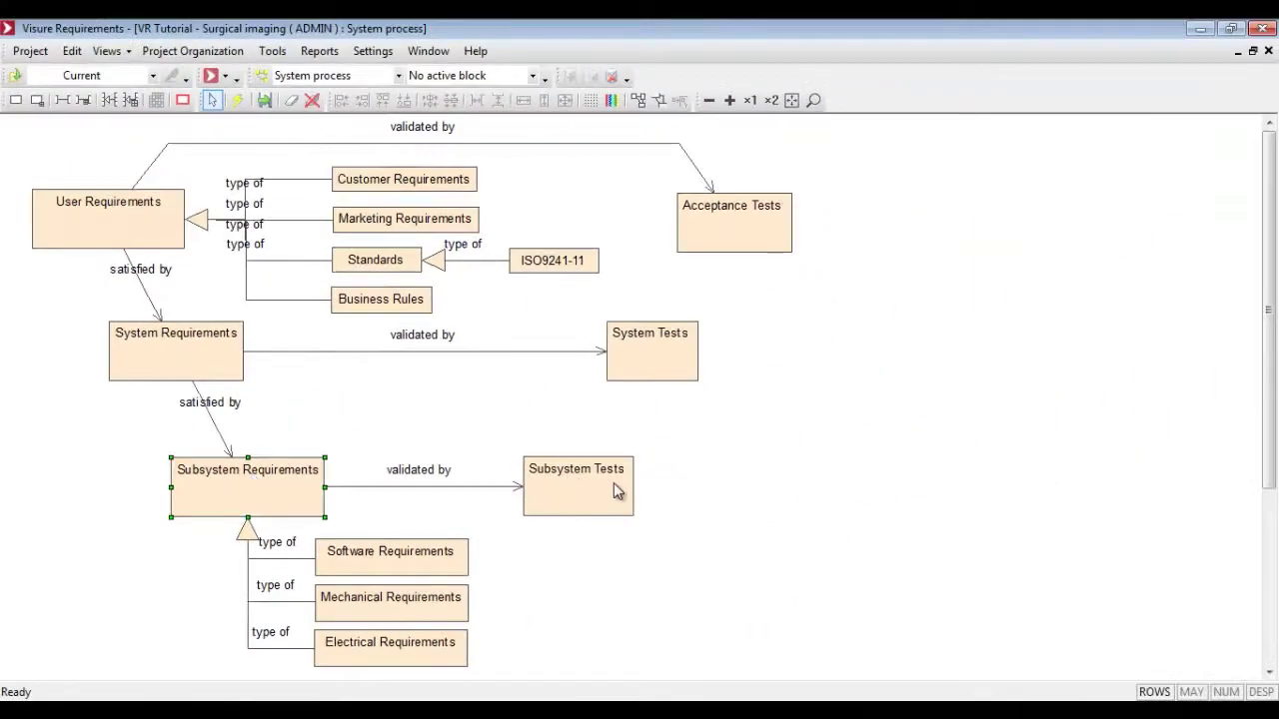
left_click(616, 490)
left_click(698, 245)
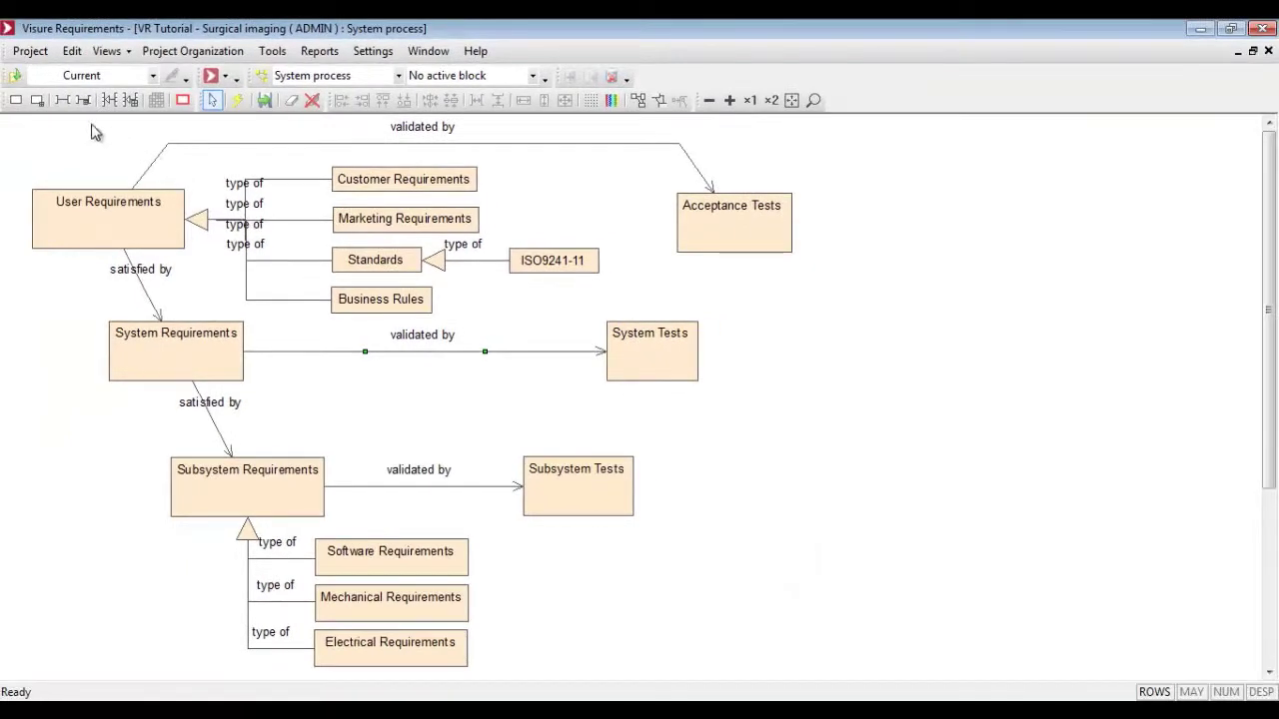
Draw a new block named 'Software Design' below Subsystem Tests on the System process diagram.
left_click(15, 100)
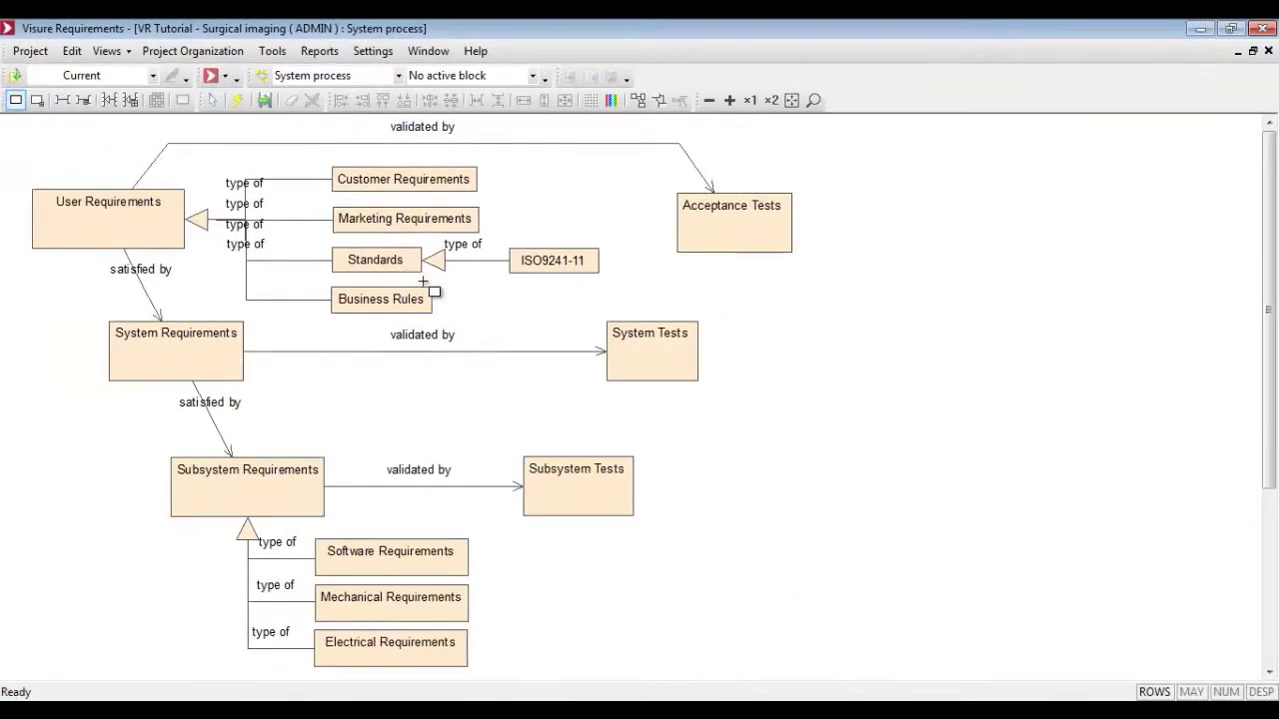
left_click_drag(540, 529, 790, 584)
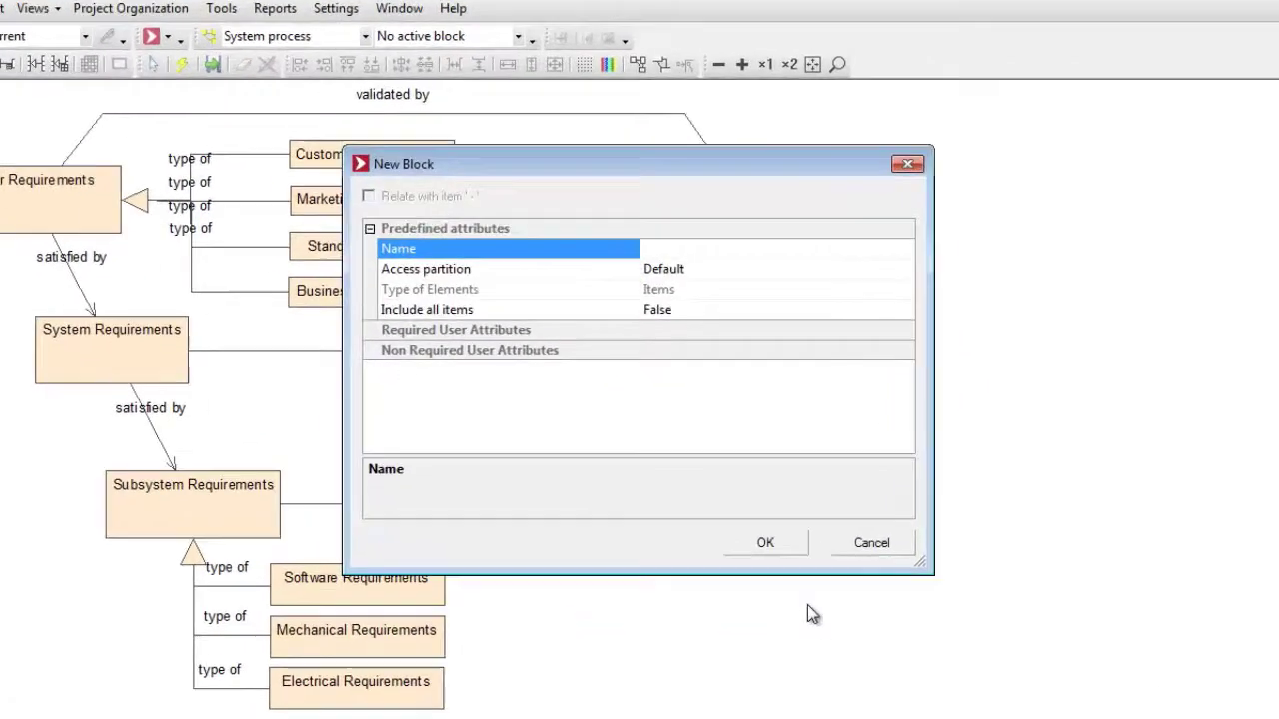
type("Software Desi")
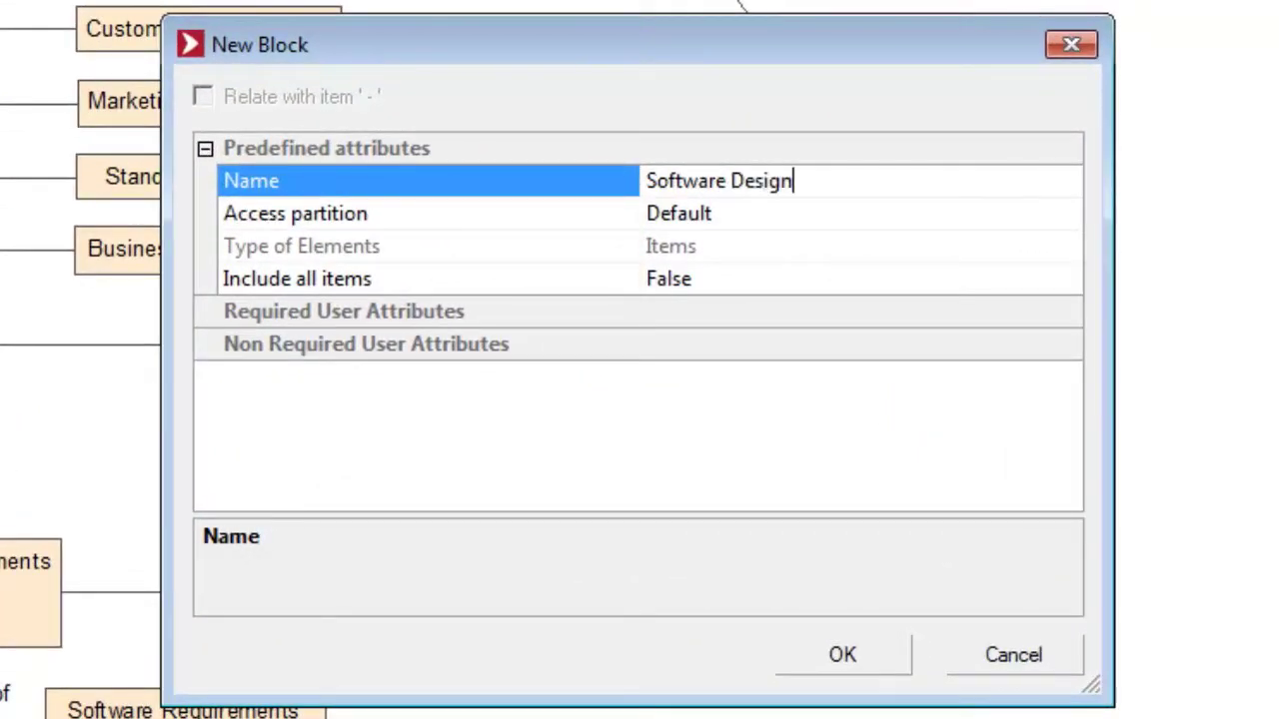
type("gn")
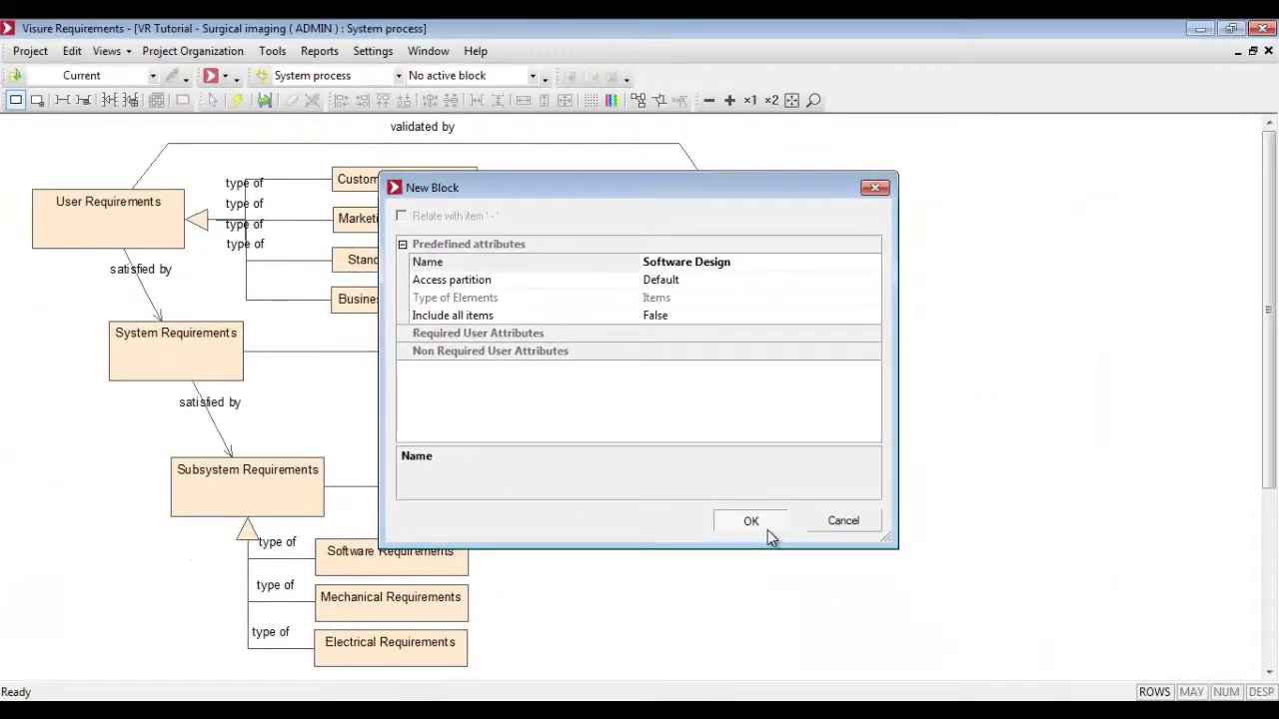
left_click(854, 664)
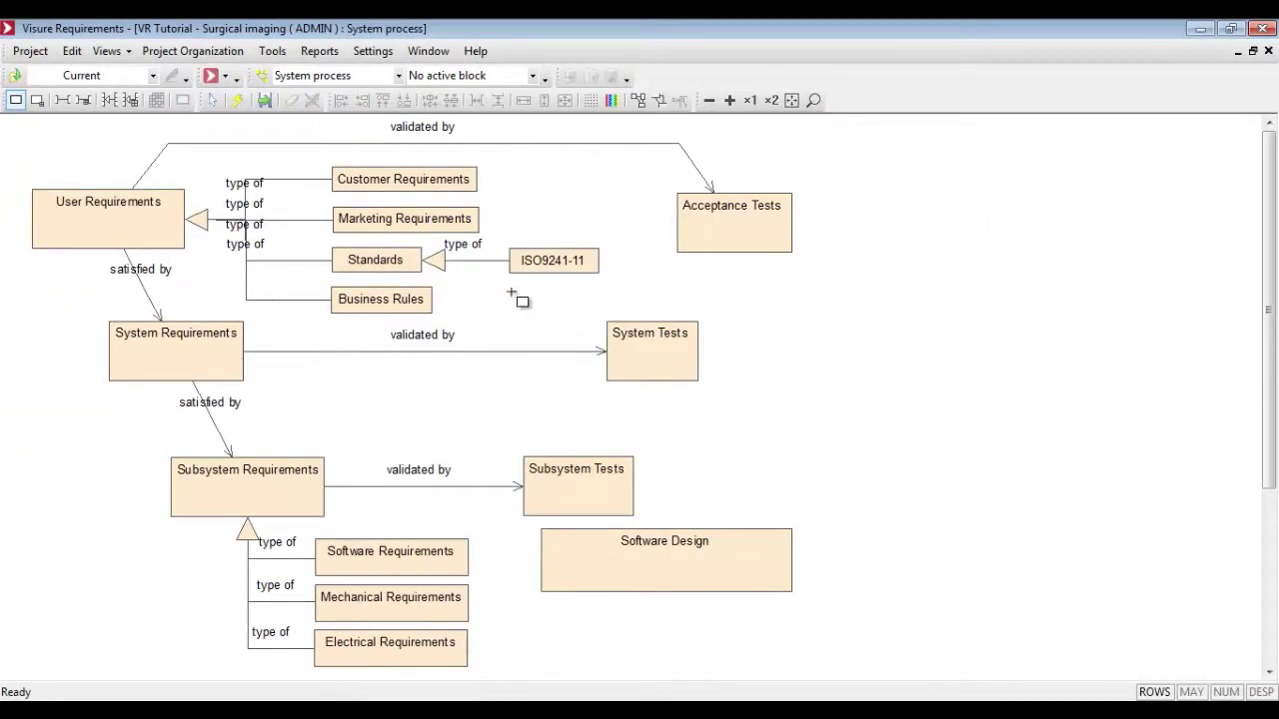
Draw an association from Software Requirements to Software Design named 'satisfied by'.
left_click(63, 101)
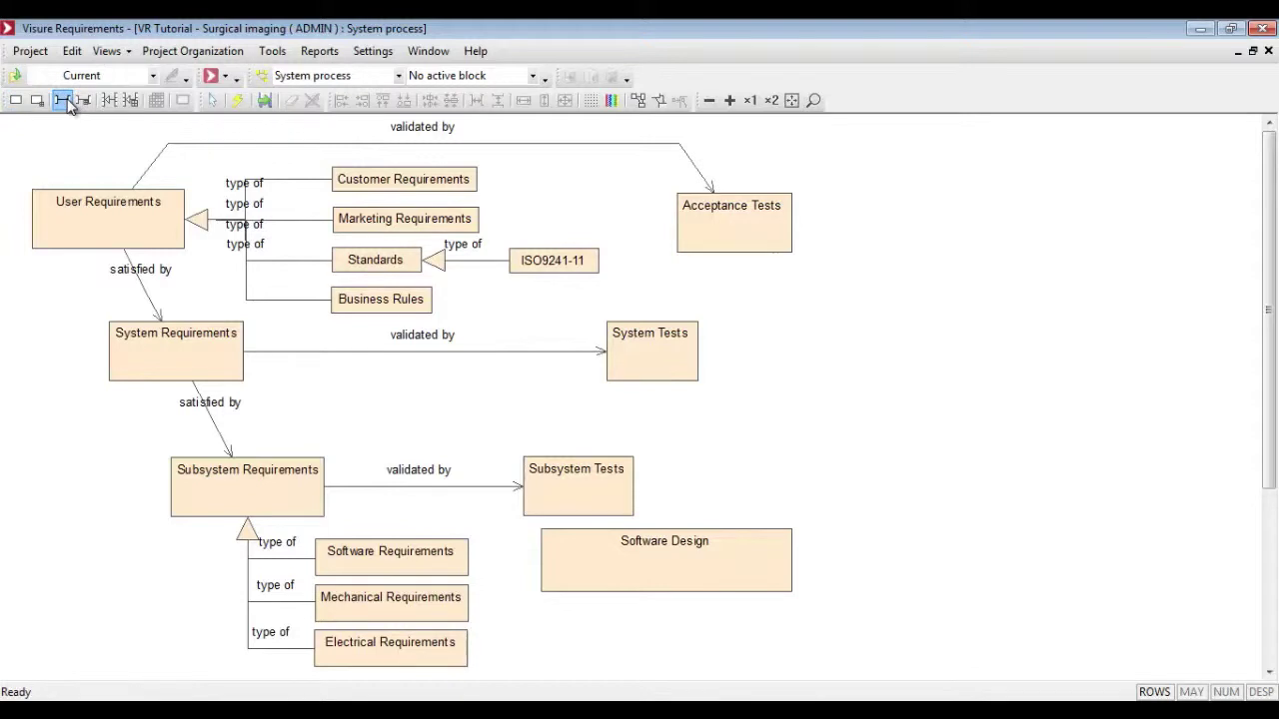
left_click(445, 558)
left_click(595, 557)
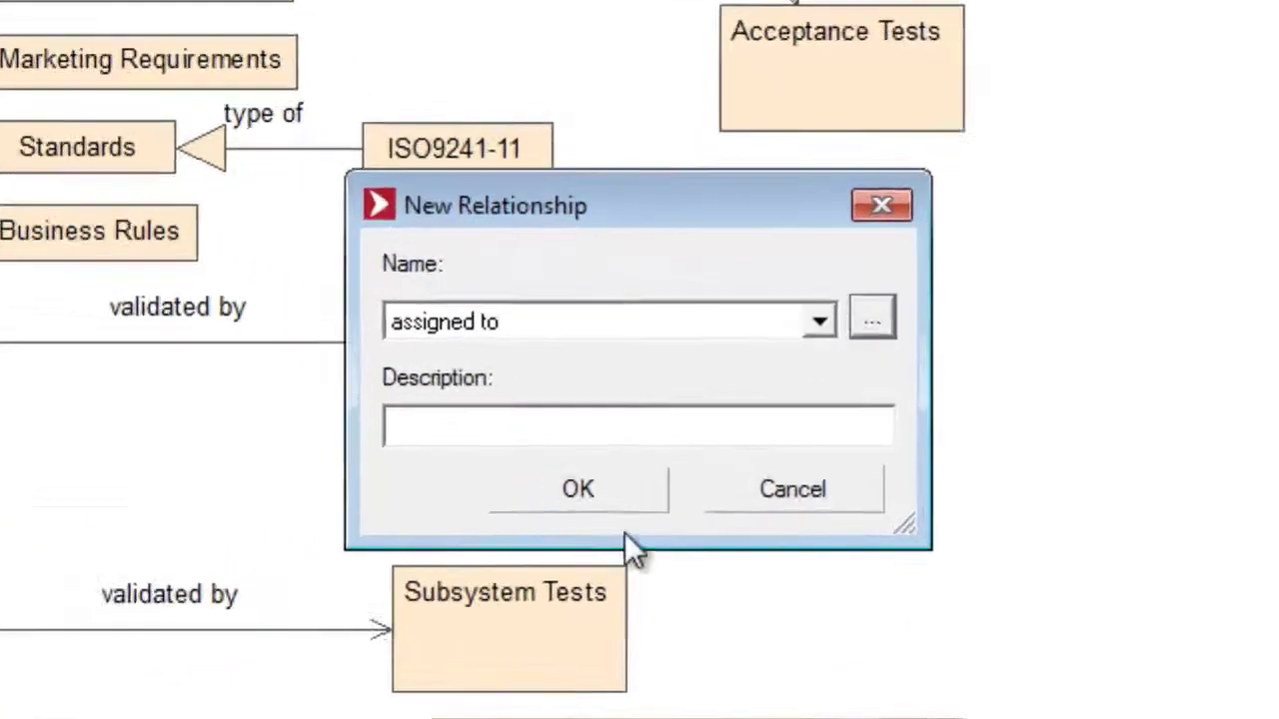
left_click(819, 321)
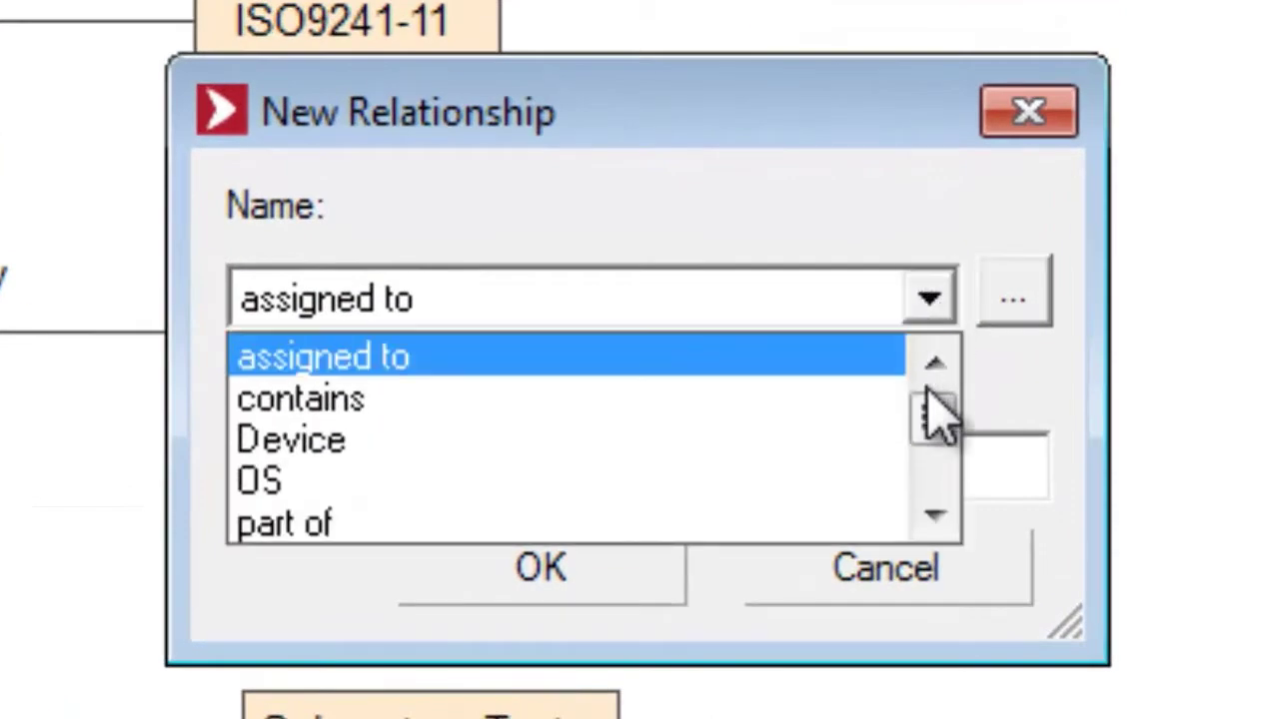
left_click_drag(820, 389, 826, 432)
left_click_drag(934, 480, 932, 491)
left_click(814, 439)
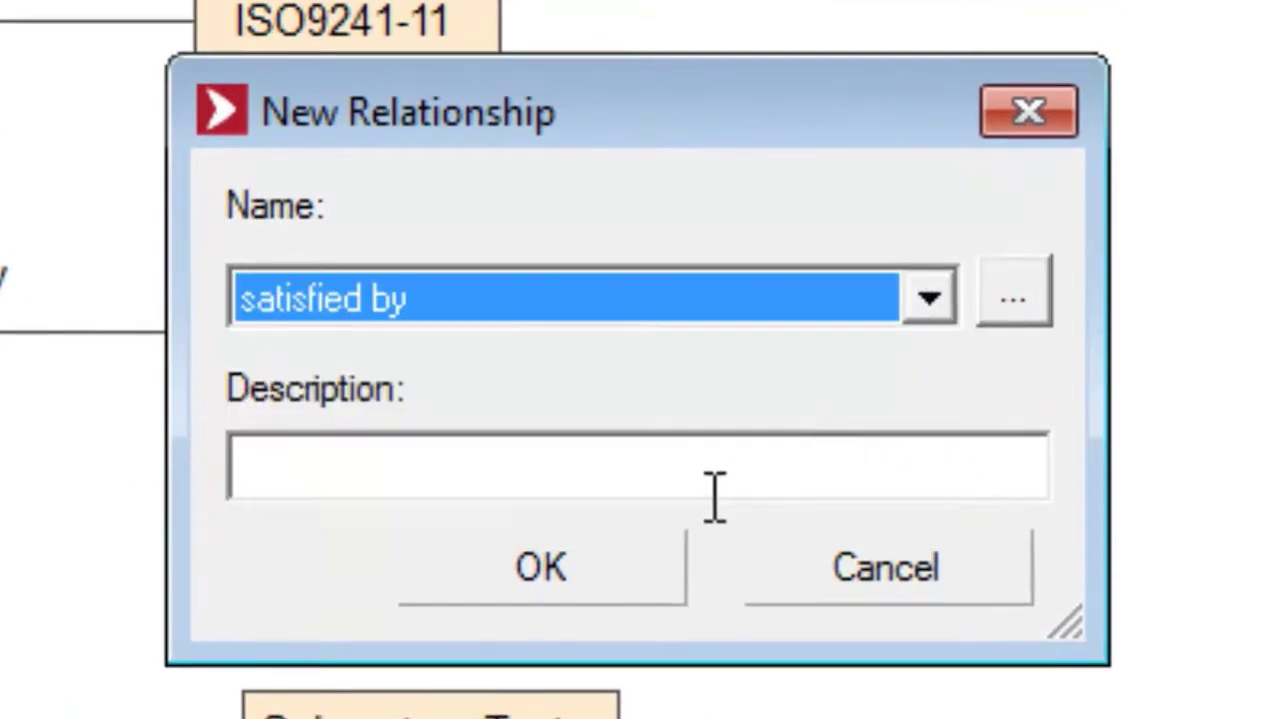
left_click(553, 575)
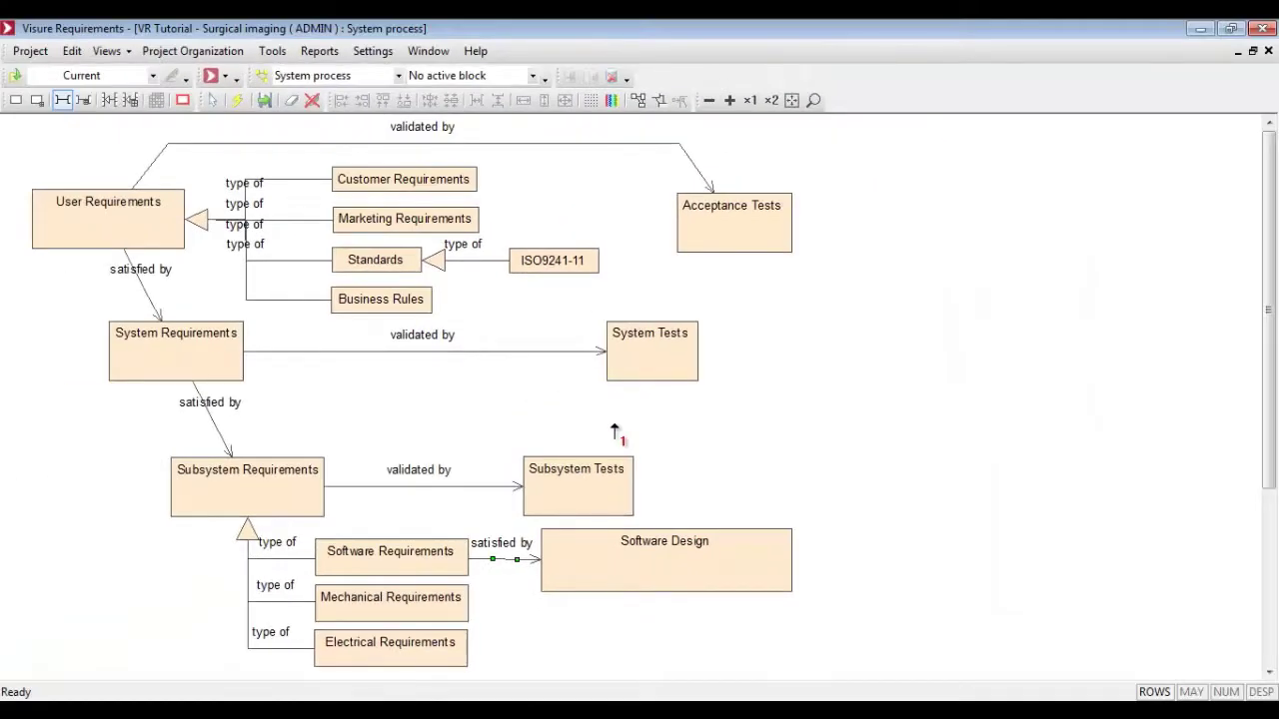
key("Escape")
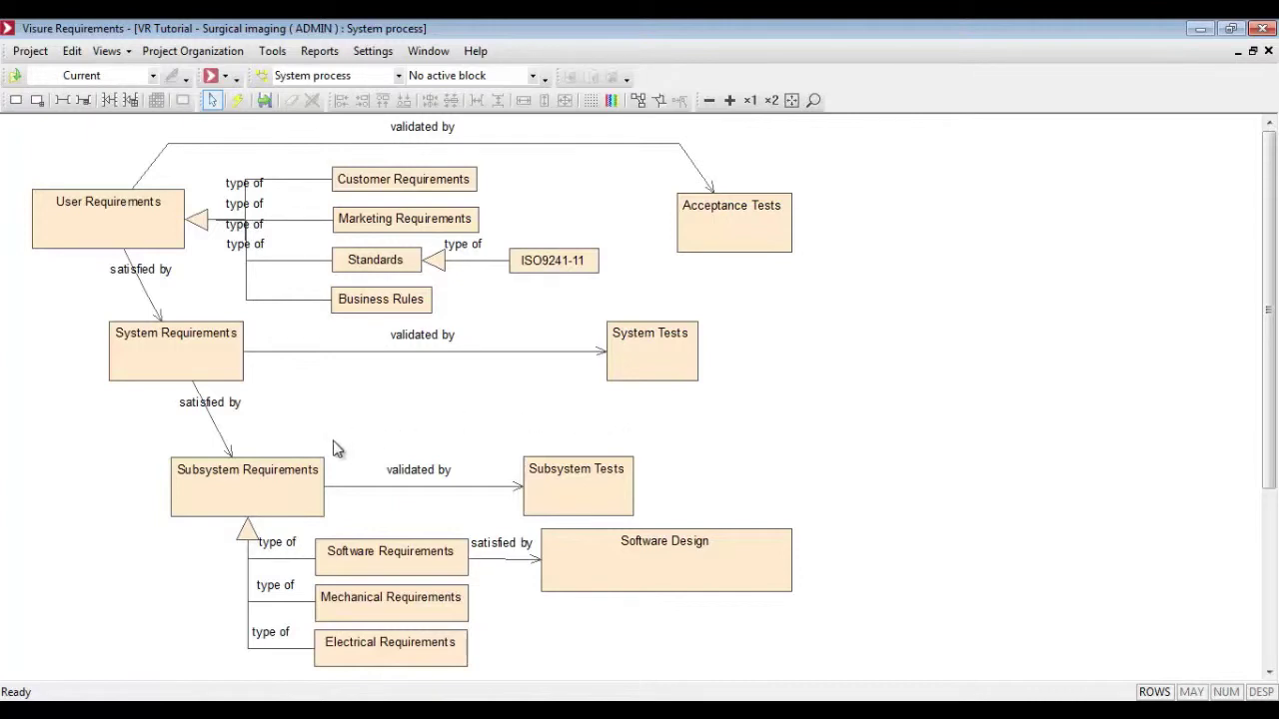
Make Subsystem Requirements active, collapse its Software, Mechanical and Electrical sections, and set No active block.
left_click(284, 483)
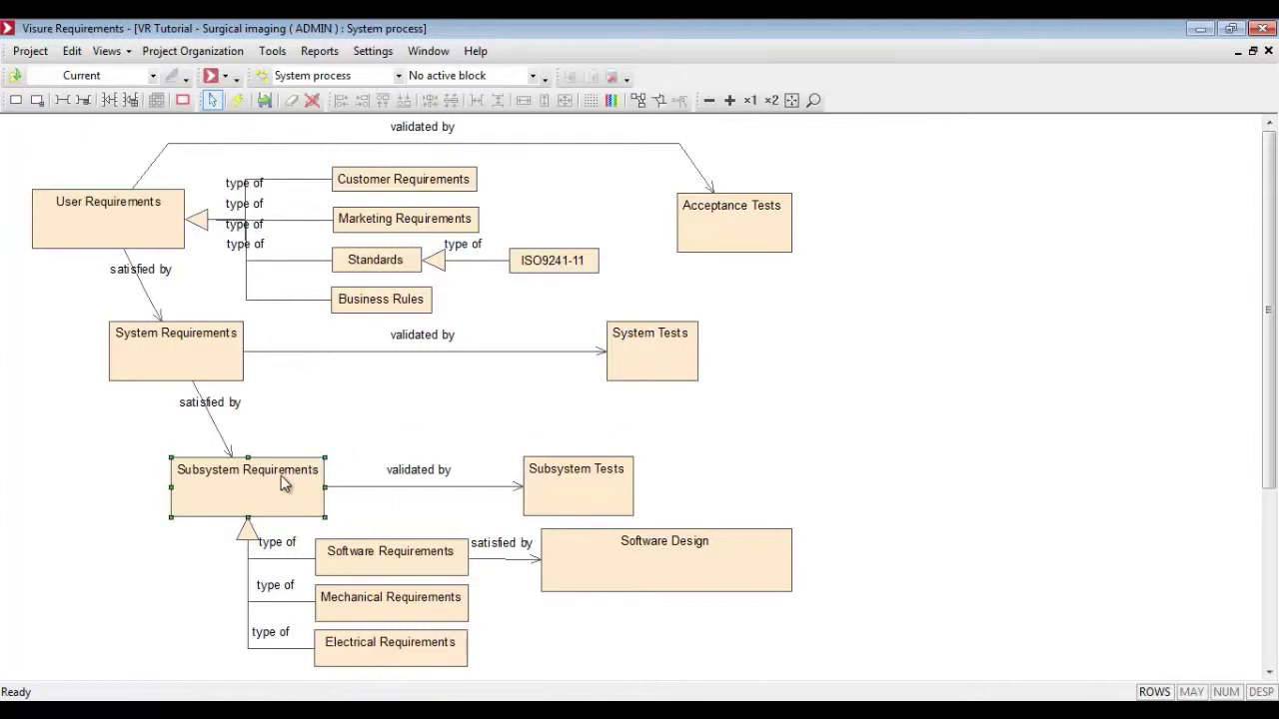
left_click(183, 101)
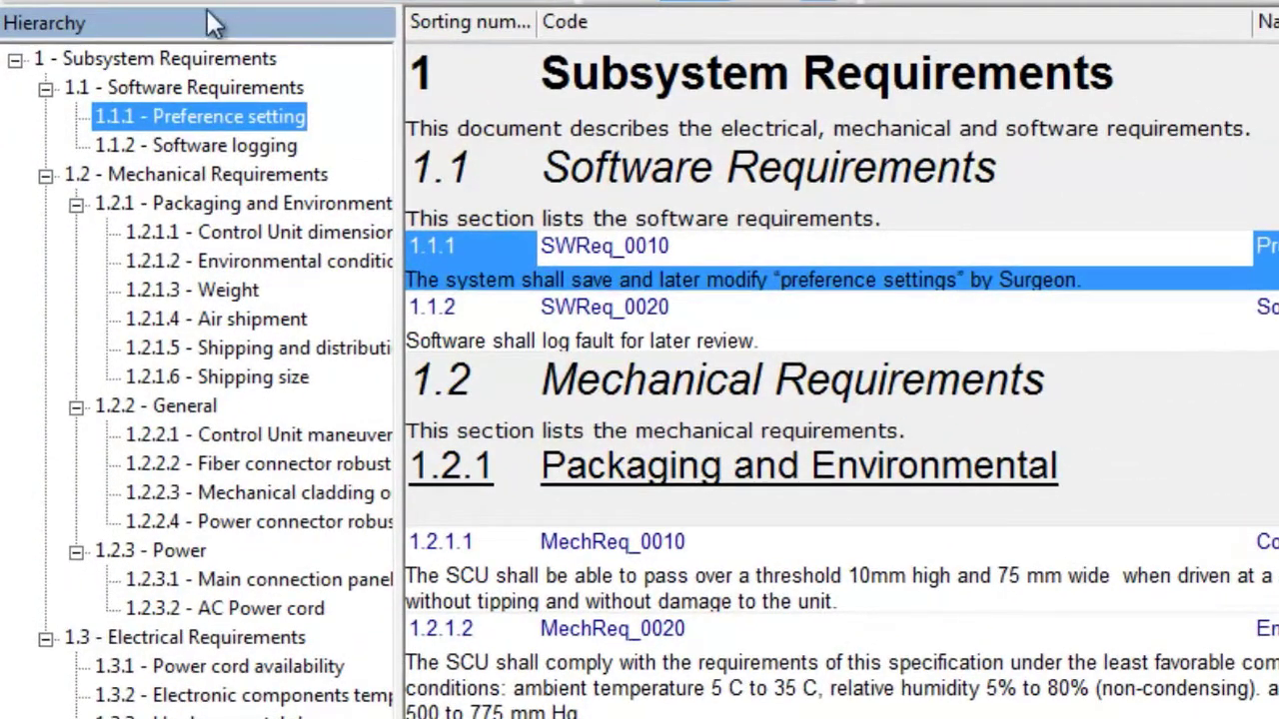
left_click(46, 88)
left_click(46, 118)
left_click(46, 147)
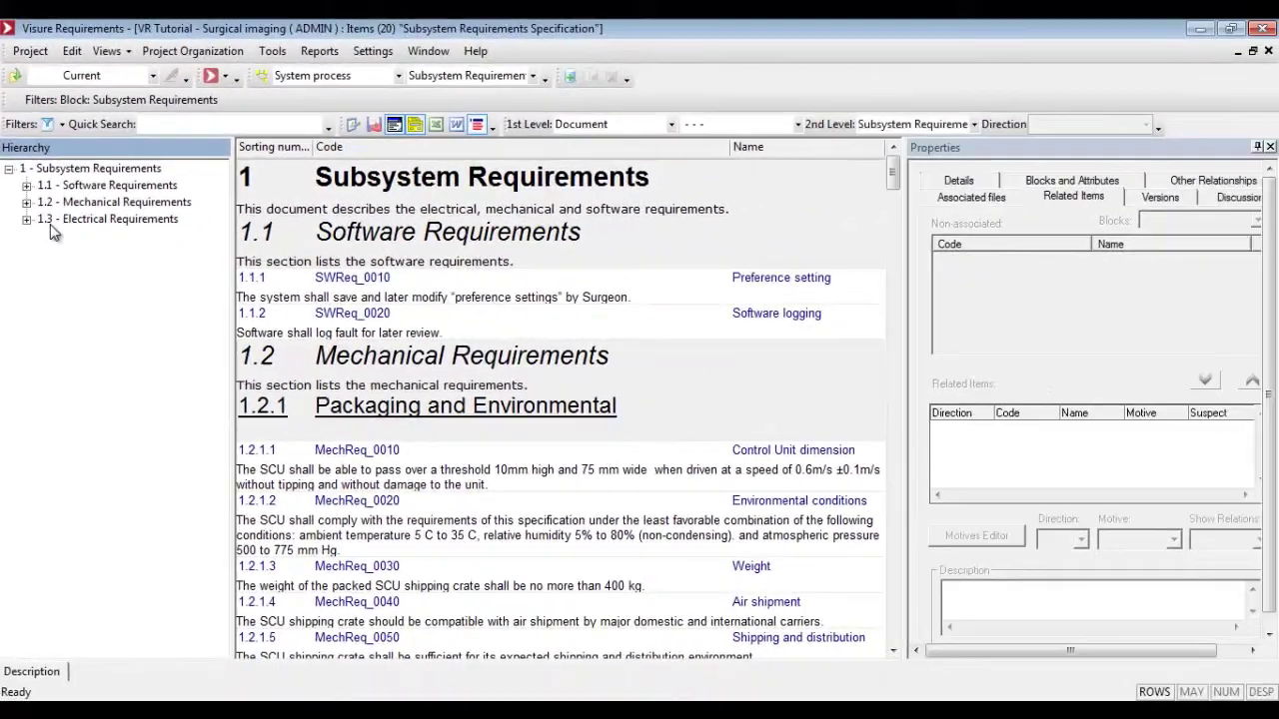
left_click(436, 78)
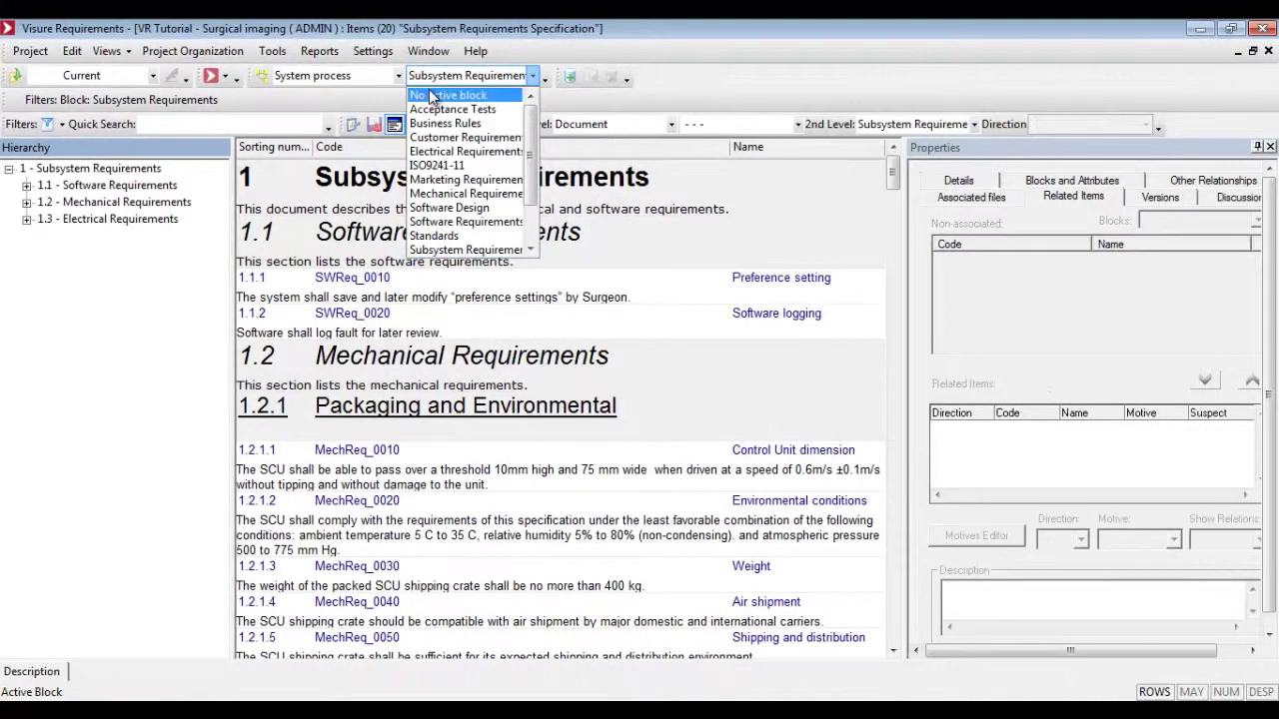
key("Return")
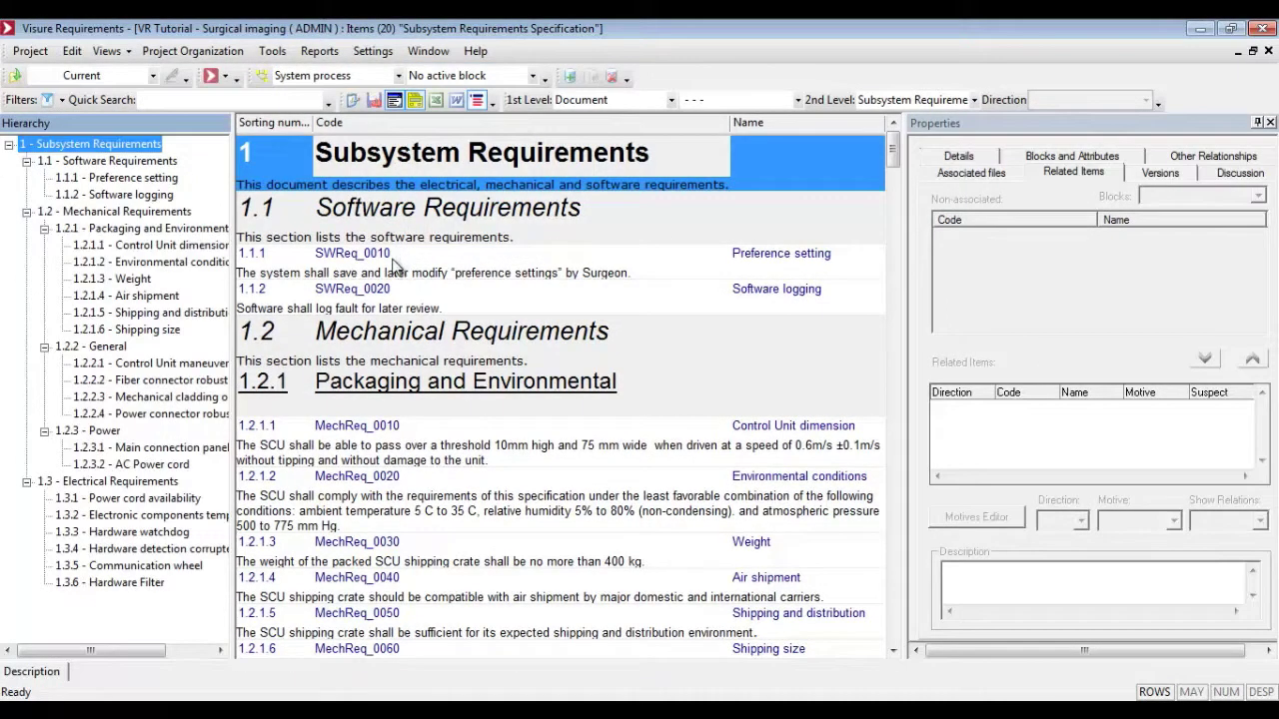
Add test TST_00070 Invalid Key error to SWReq_0010 Preference setting's related items.
left_click(394, 257)
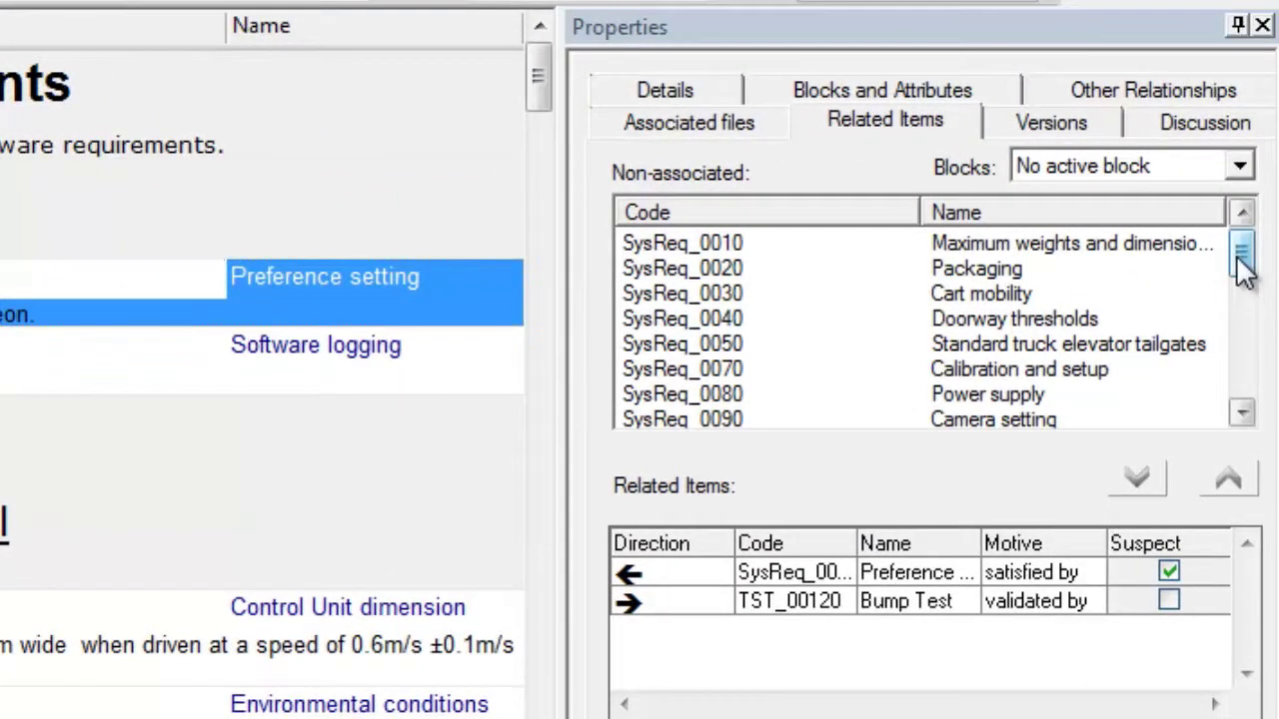
left_click_drag(1237, 259, 1241, 416)
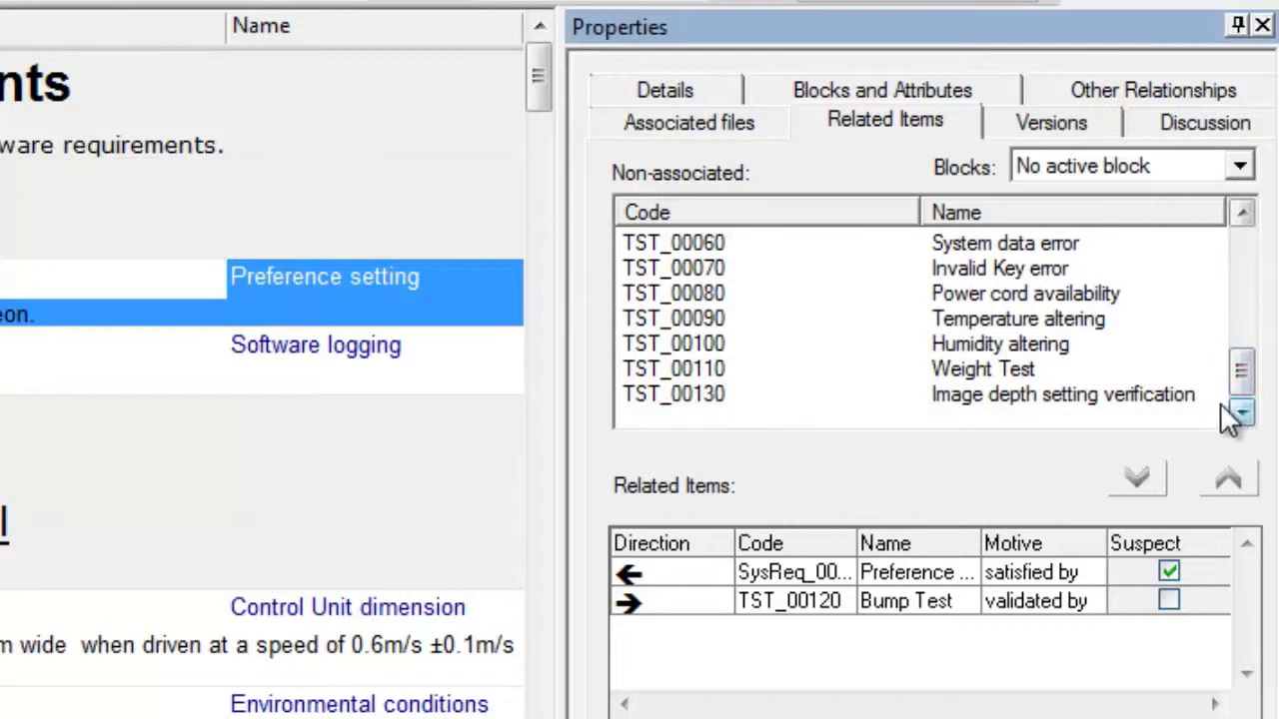
left_click(743, 266)
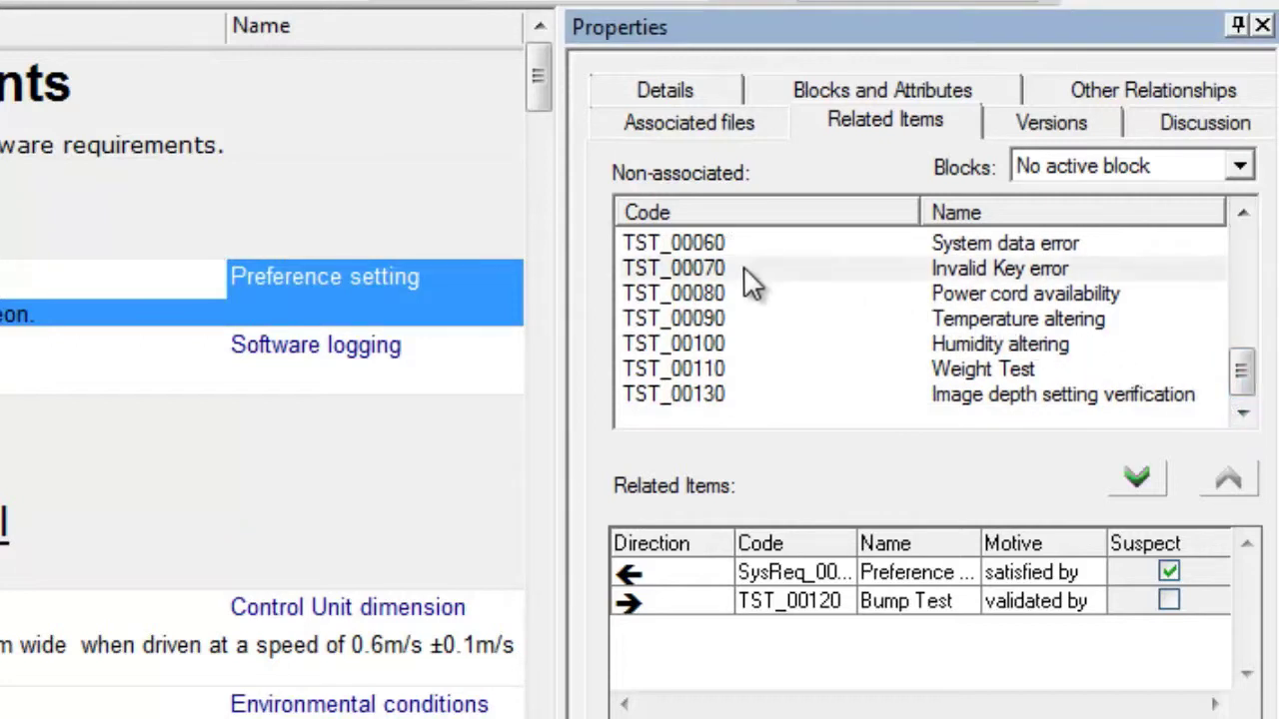
left_click(1137, 479)
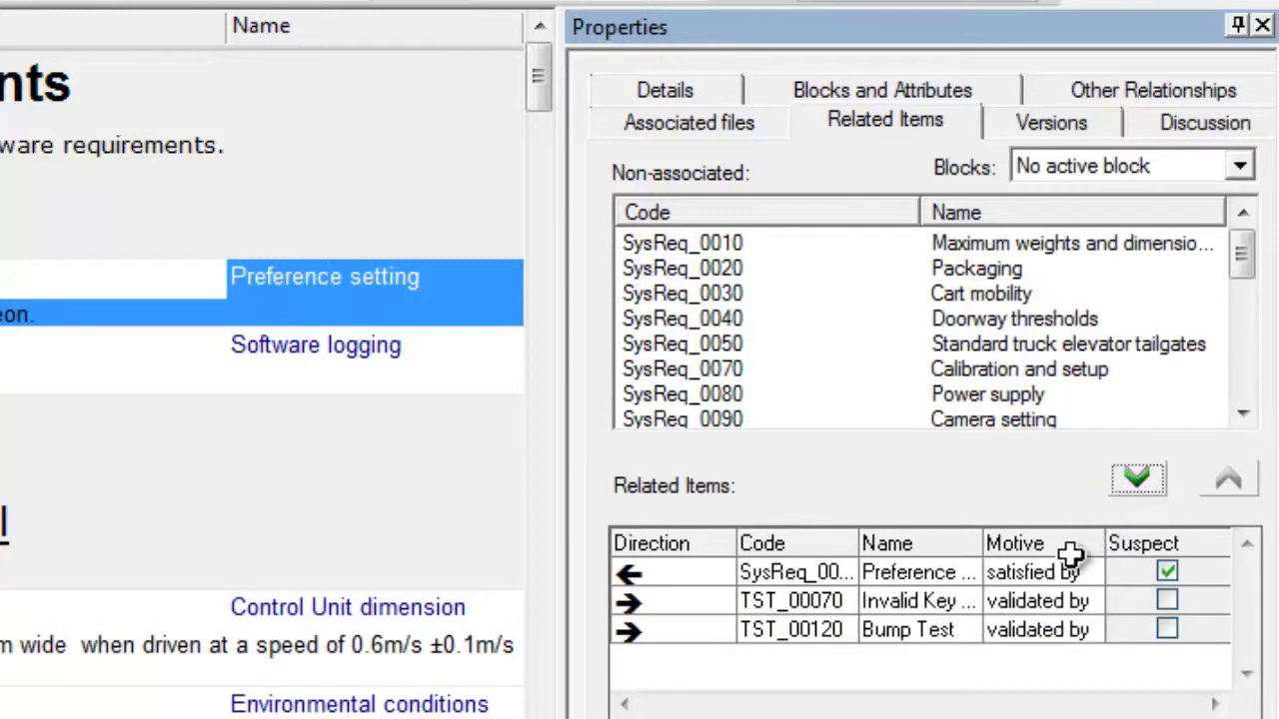
Inspect the motive and direction options of SWReq_0010's Bump Test link.
left_click(1044, 629)
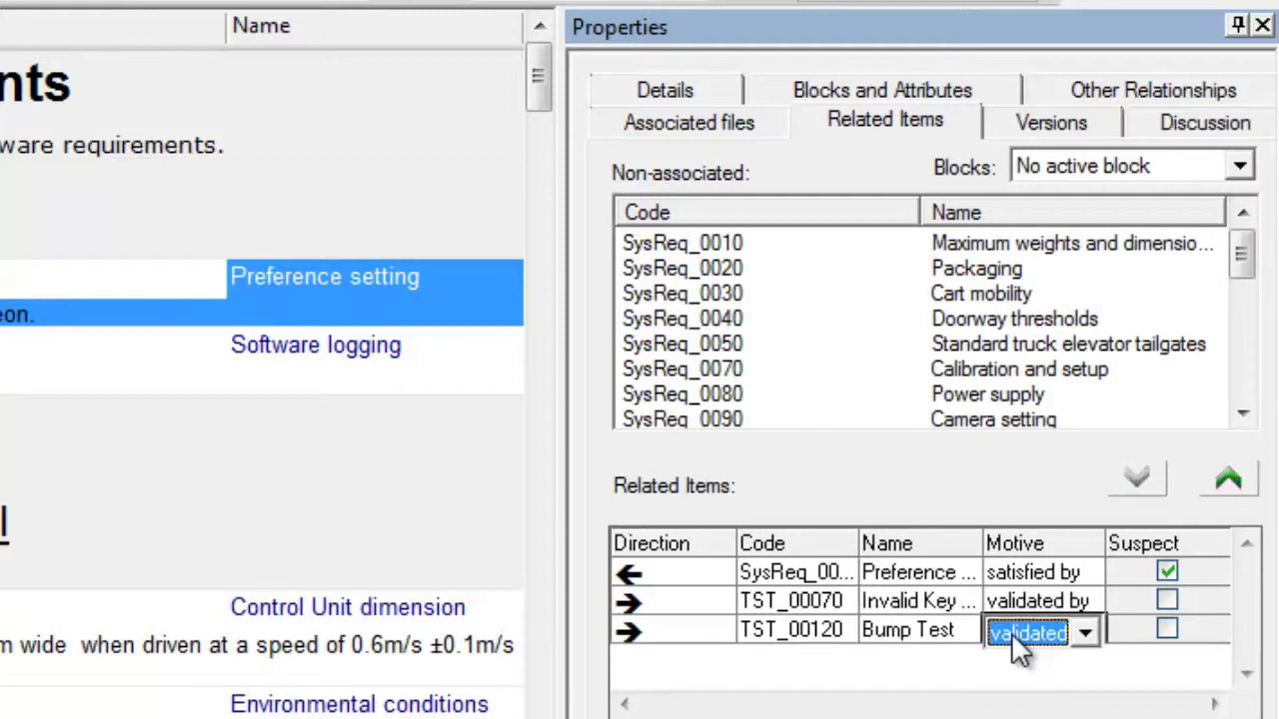
left_click(714, 642)
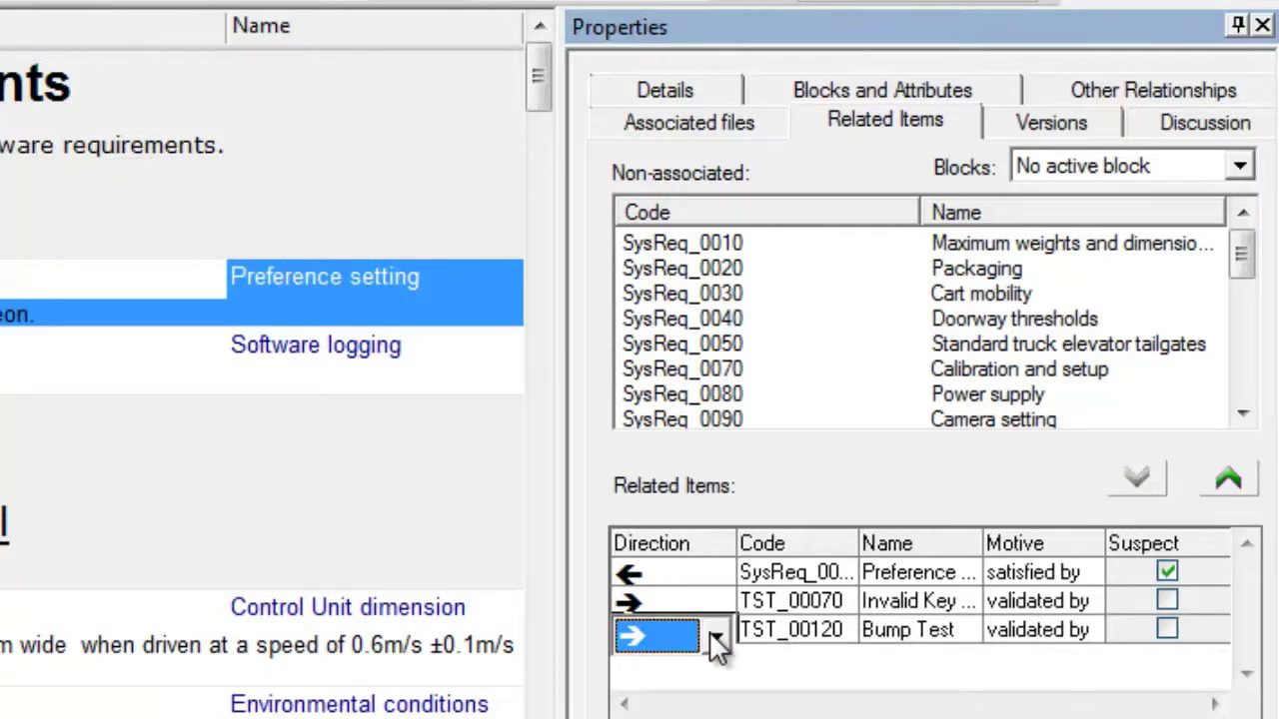
left_click(717, 639)
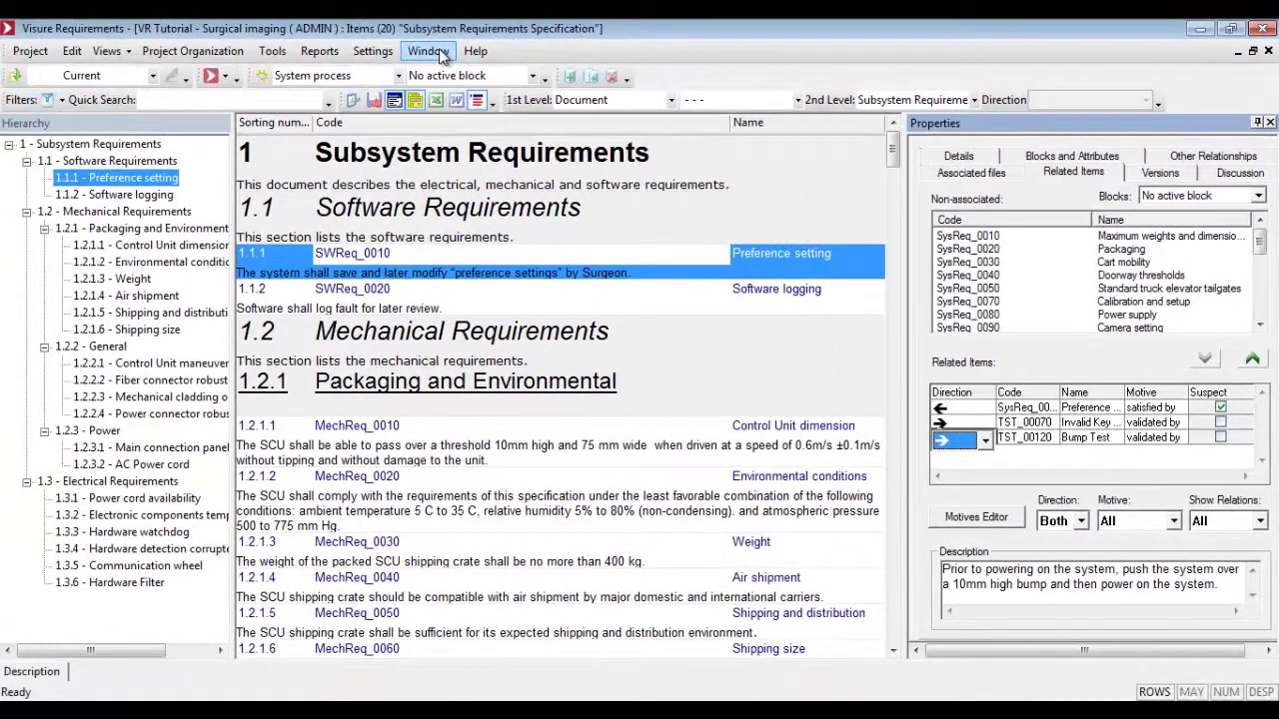
Return to System process and open traceability for the validated-by link to Subsystem Tests.
left_click(440, 55)
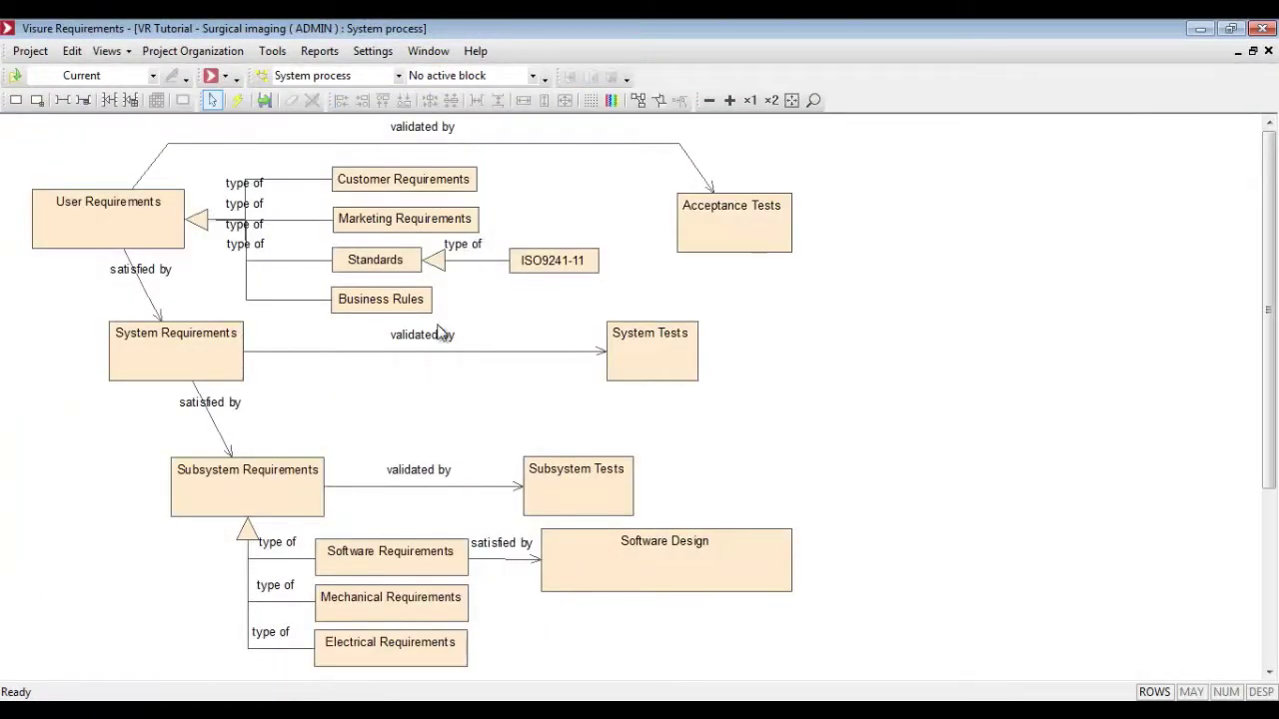
left_click(429, 489)
left_click(182, 101)
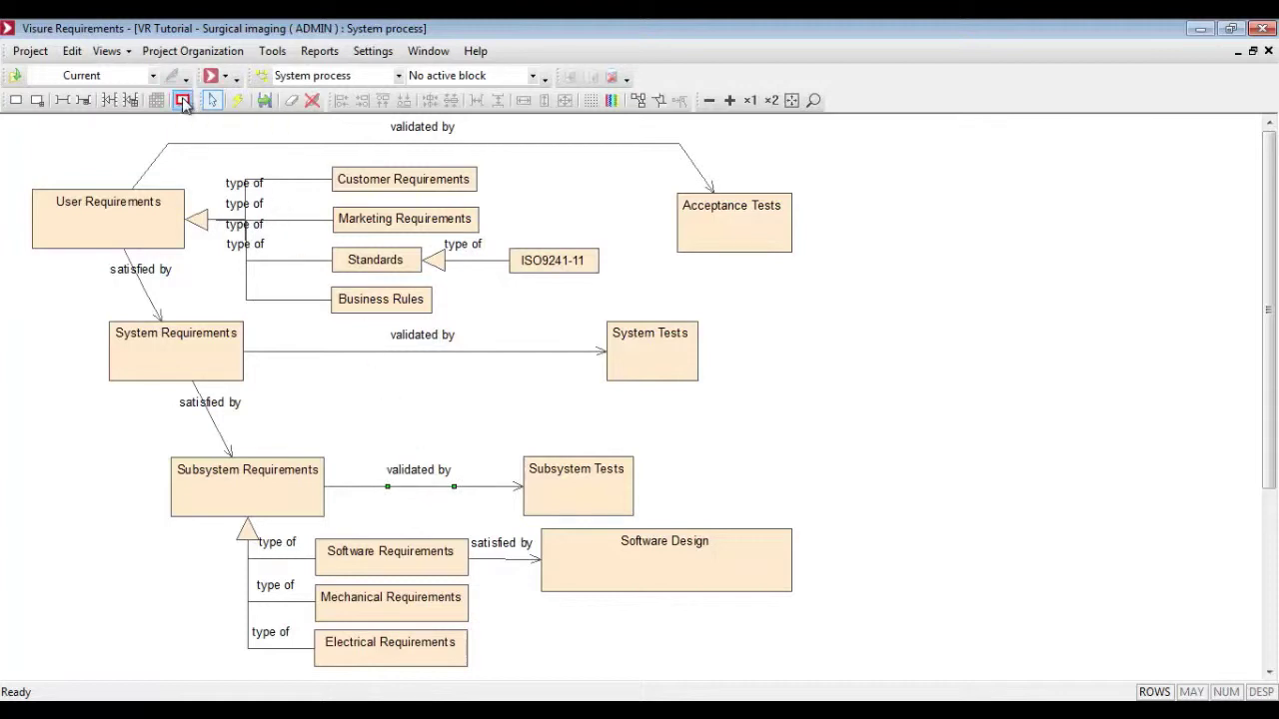